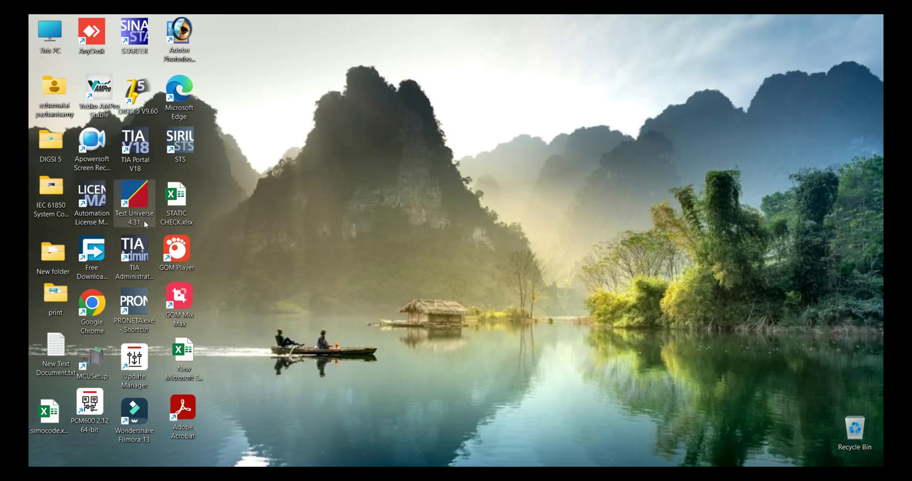
Launch TIA Portal V18 from its desktop shortcut and wait for the Portal view Start page.
double_click(137, 152)
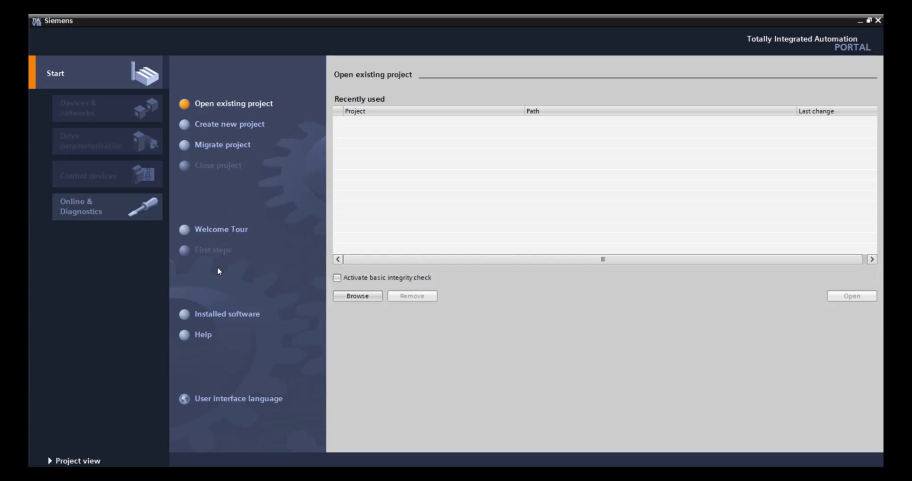
left_click(220, 321)
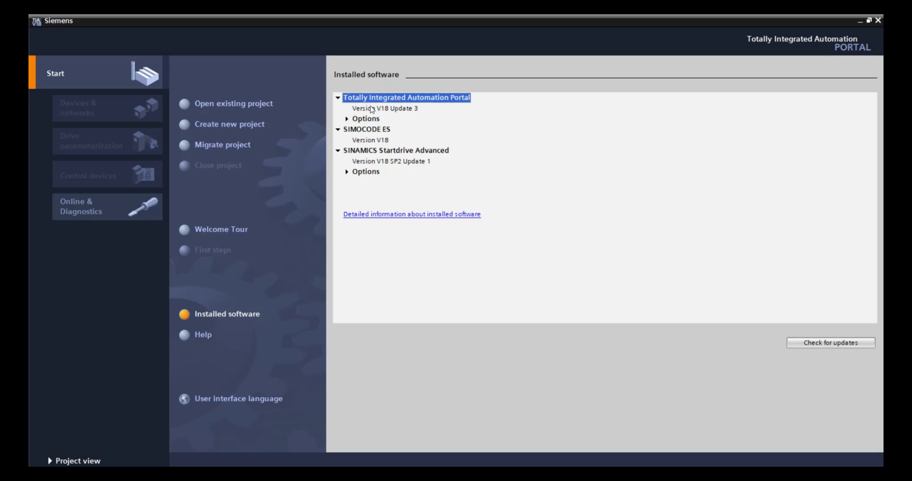
left_click(371, 109)
left_click(348, 119)
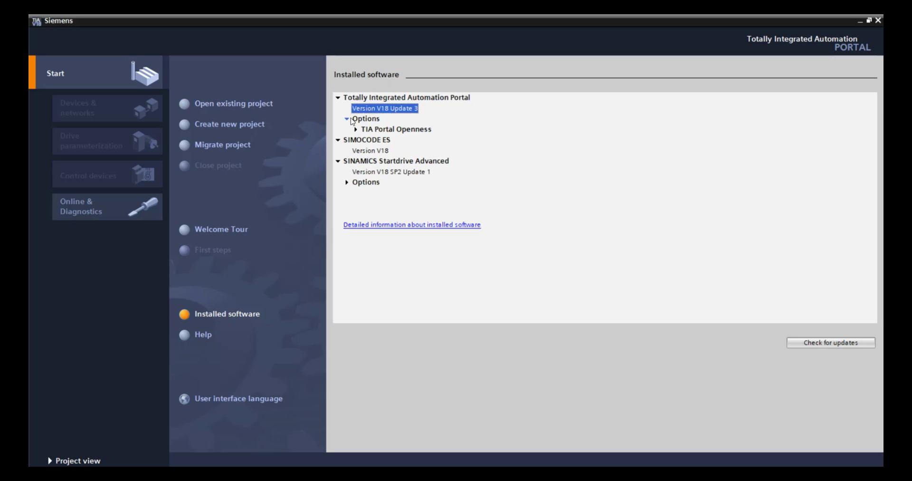
left_click(349, 118)
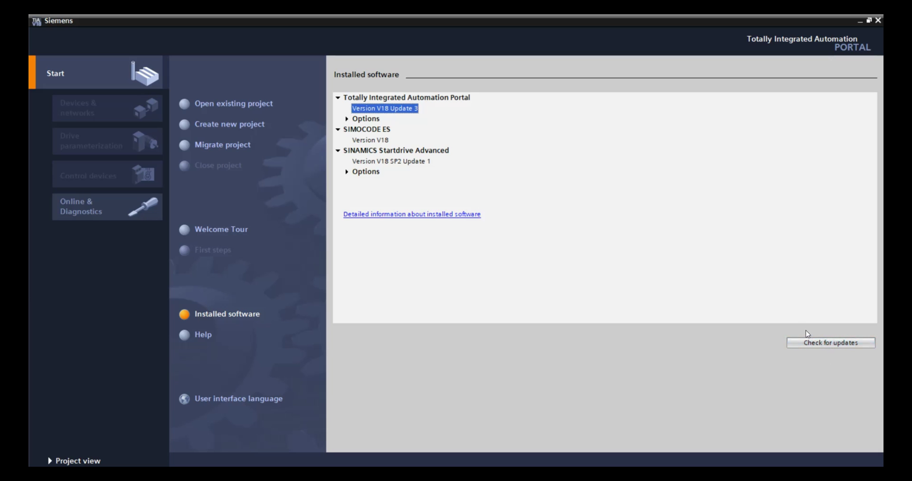
left_click(252, 106)
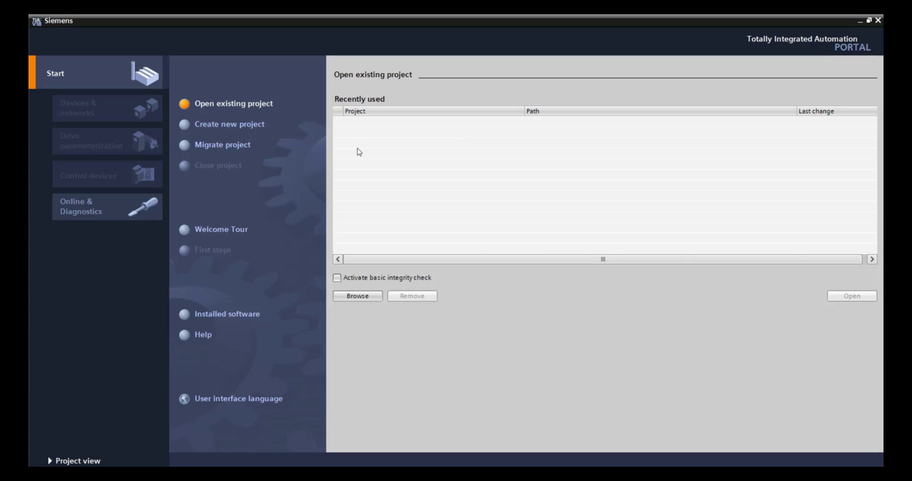
Start a new project whose path is Documents\Automation\simocode.
left_click(246, 126)
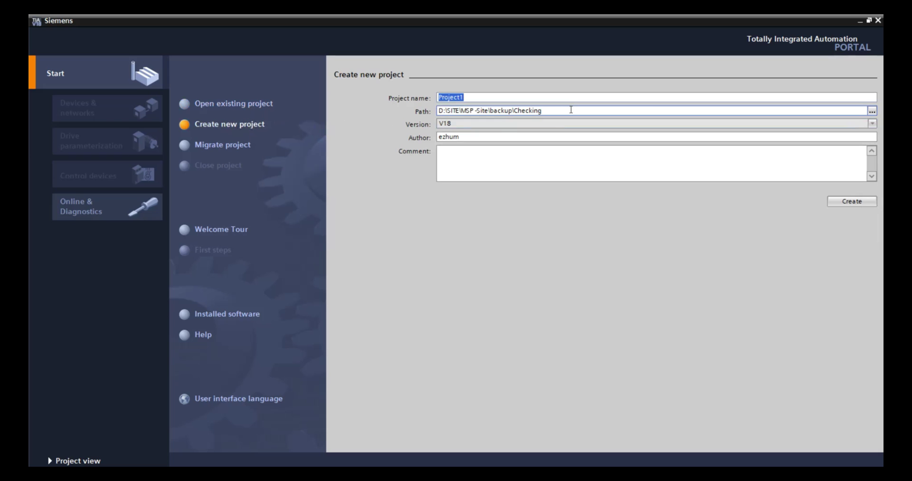
left_click(872, 110)
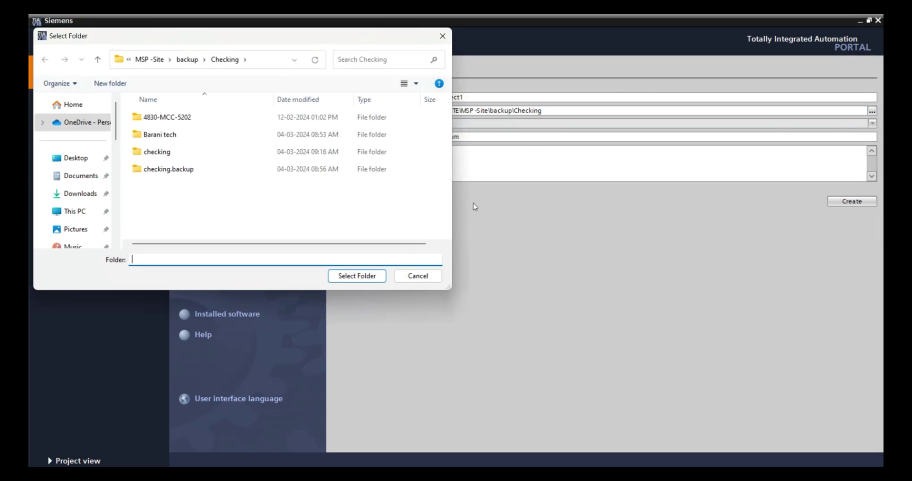
left_click(91, 180)
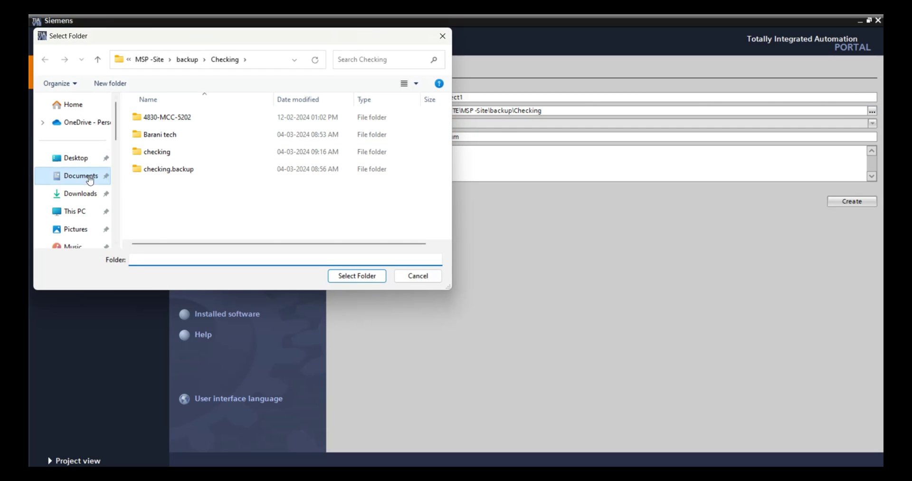
double_click(183, 148)
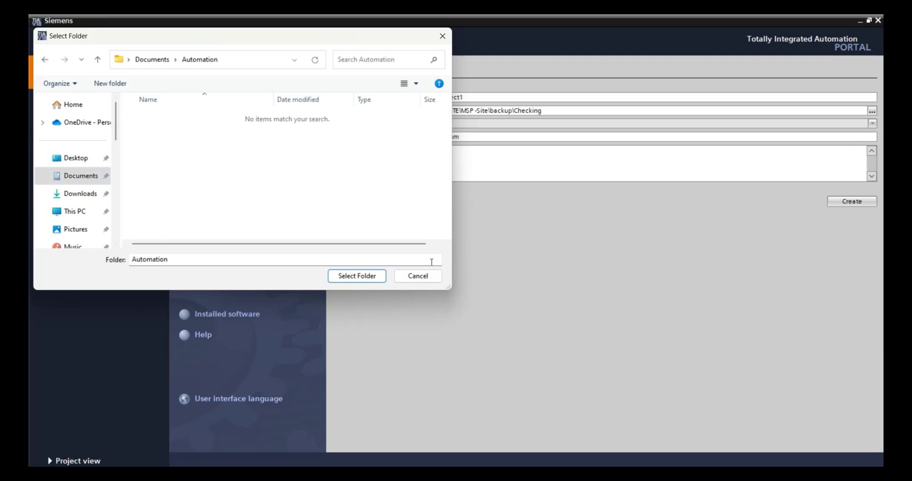
left_click(371, 281)
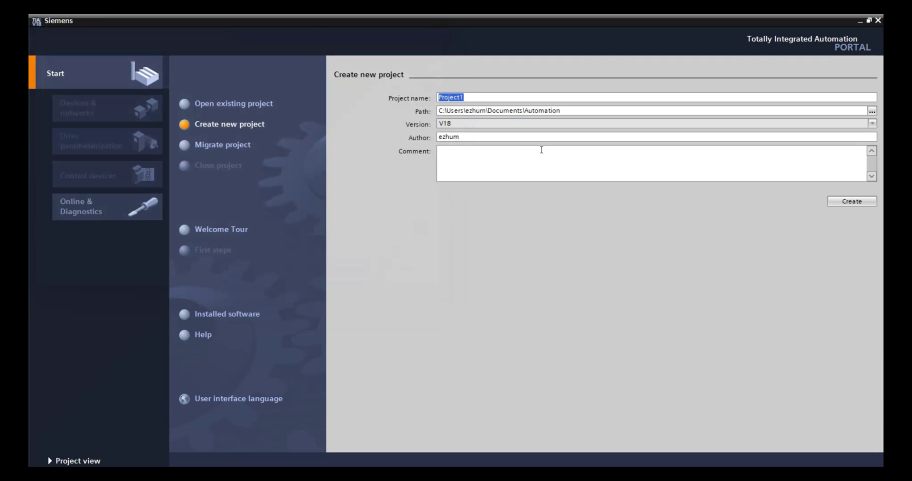
left_click(596, 109)
type("\\simocode")
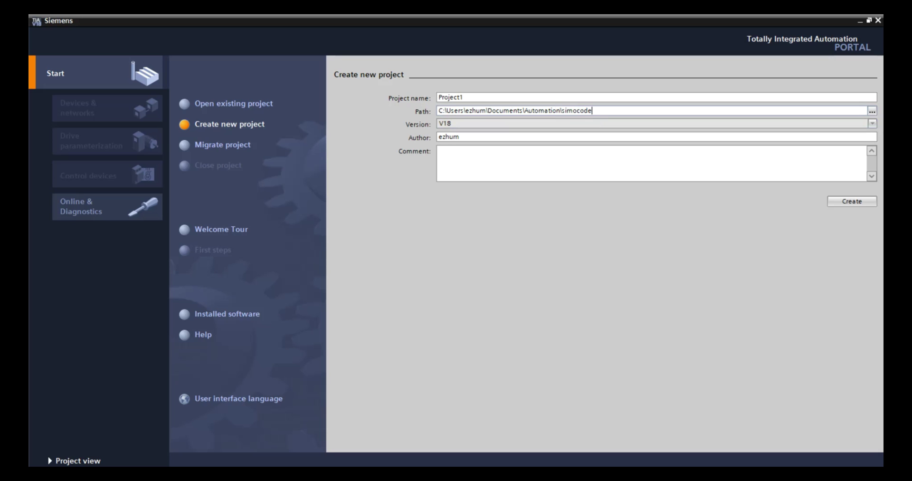
Name the project 'Barani Tech' and give it the comment 'Checking'.
double_click(512, 98)
key("BackSpace")
type("Barani Tech")
left_click(493, 153)
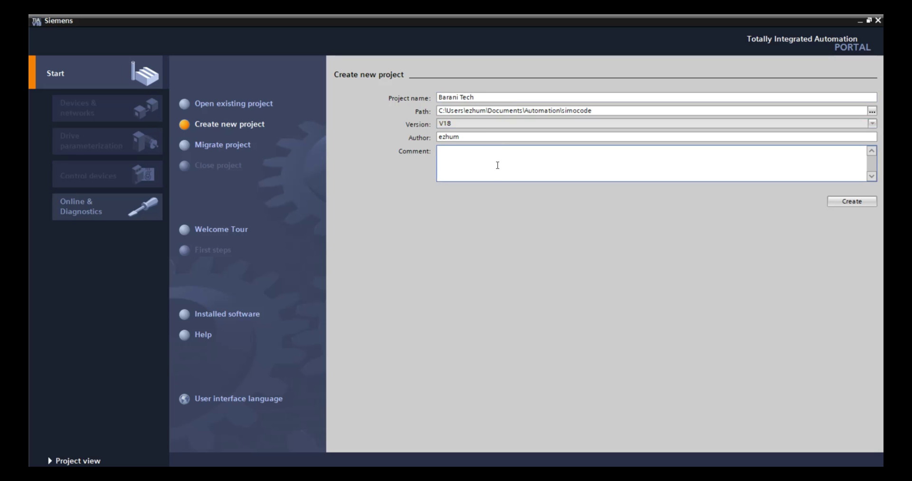
type("Checking")
Create the Barani Tech project, then open it in the project view from First steps.
left_click(853, 200)
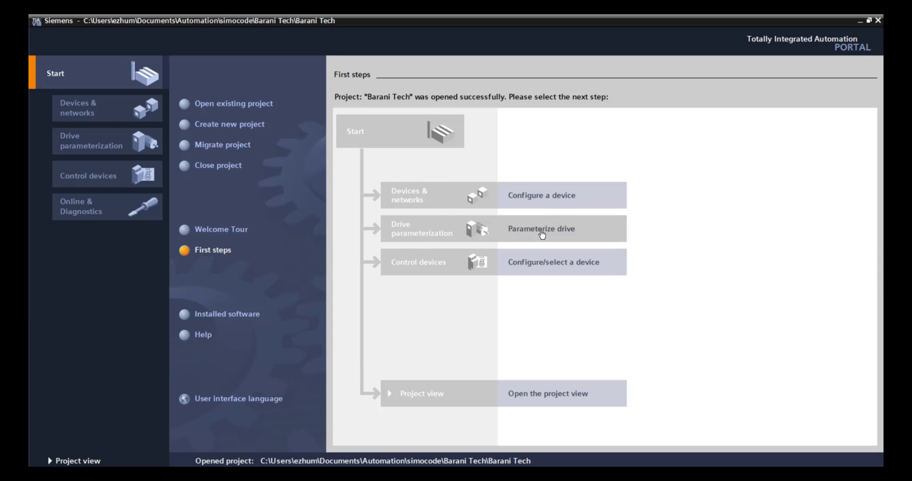
left_click(592, 396)
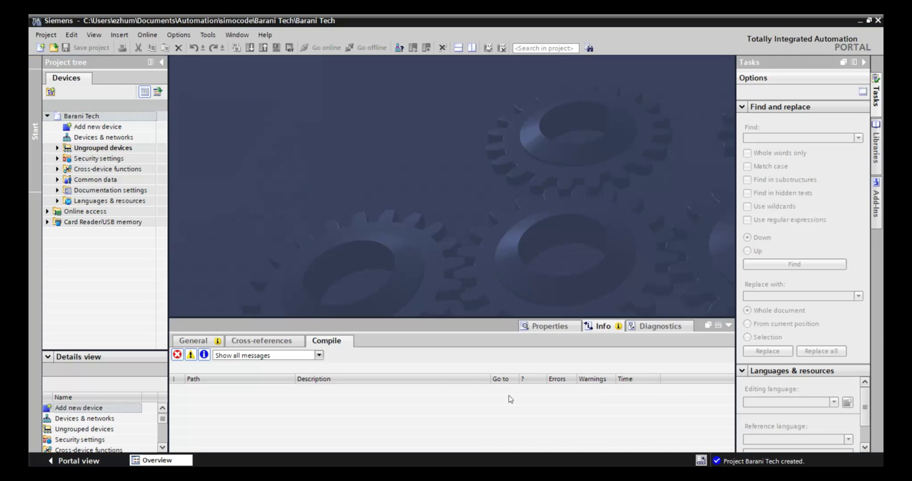
Select the Barani Tech project root and open the Online menu.
left_click(96, 119)
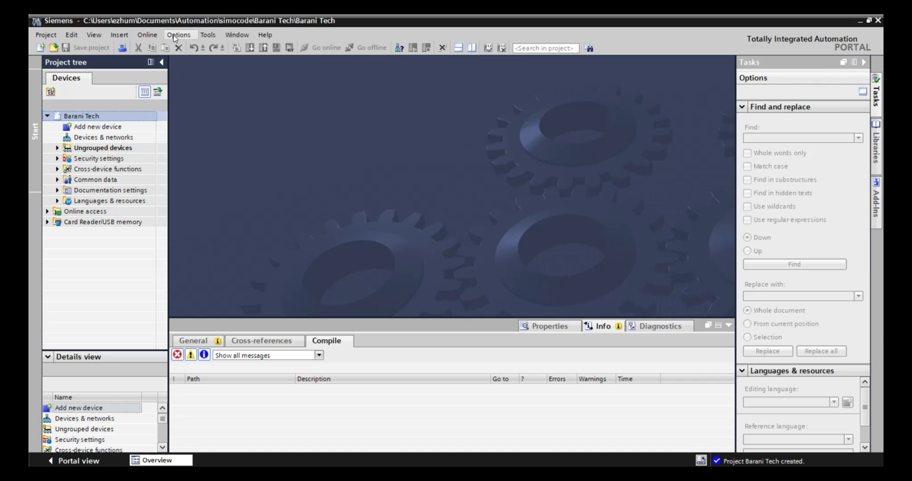
left_click(143, 35)
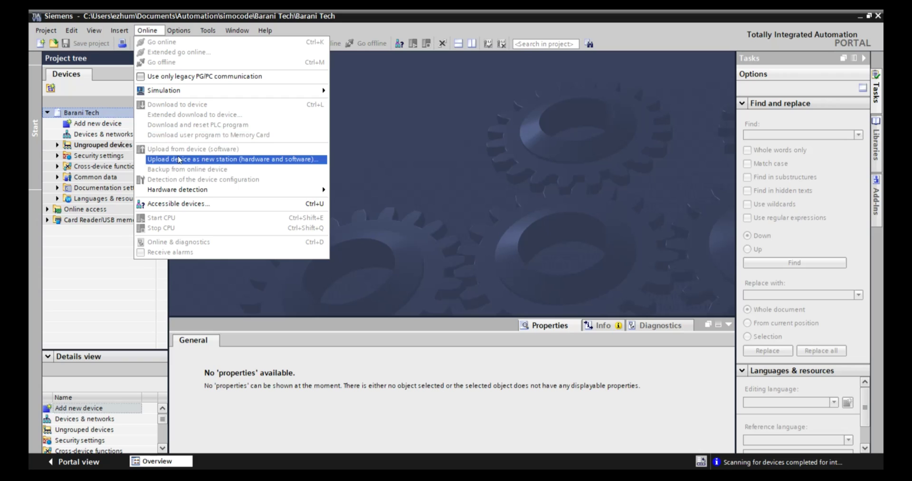
Upload a device as a new station over SIRIUS PtP and check that its COM port is COM6.
left_click(180, 160)
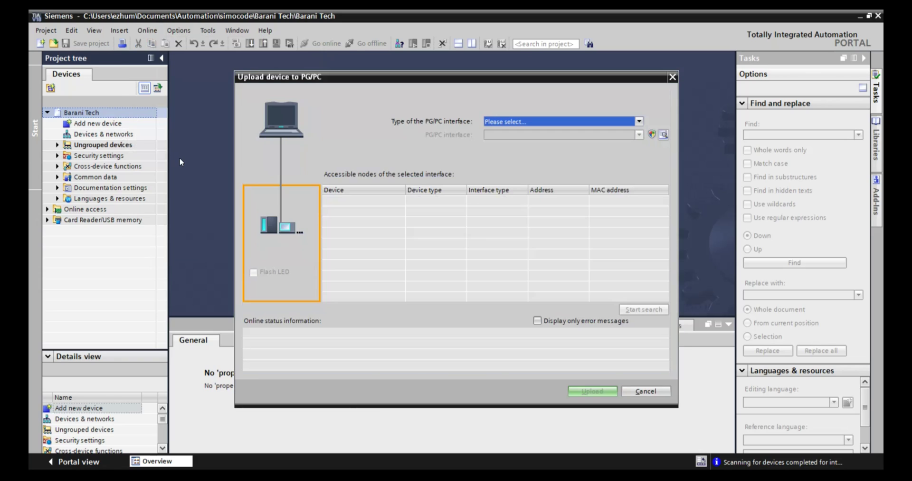
left_click(608, 121)
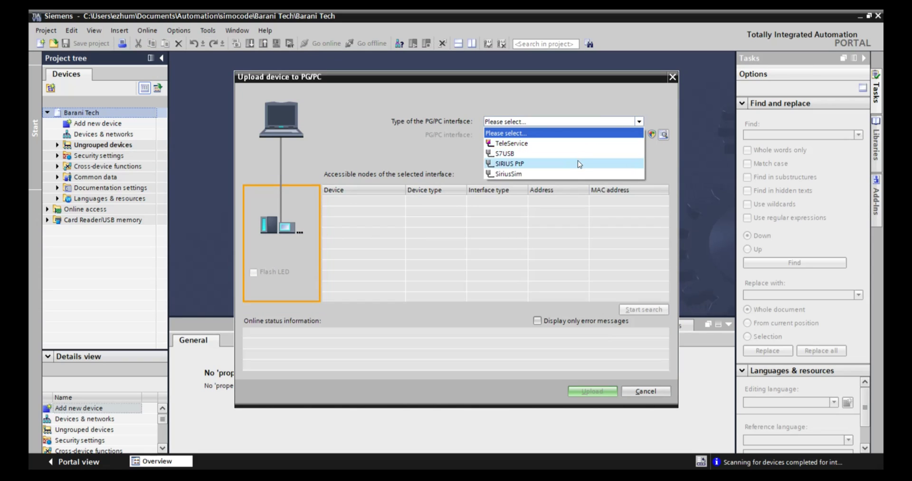
left_click(577, 163)
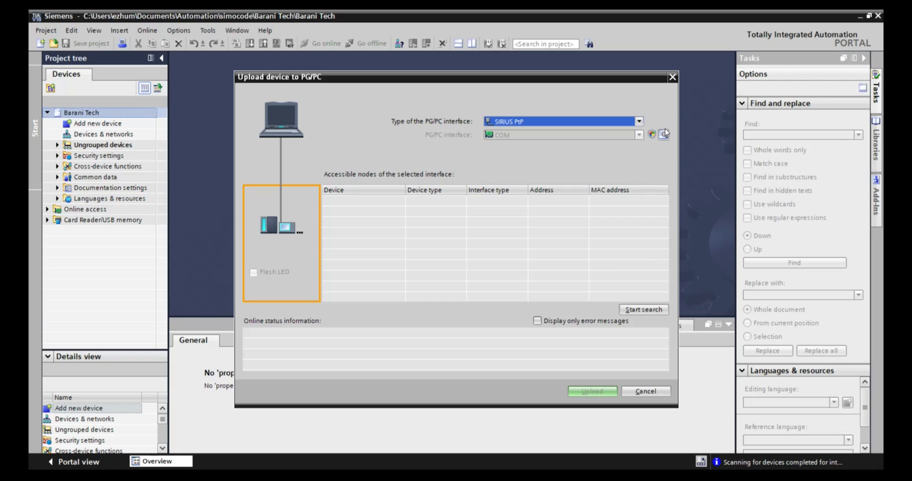
left_click(664, 135)
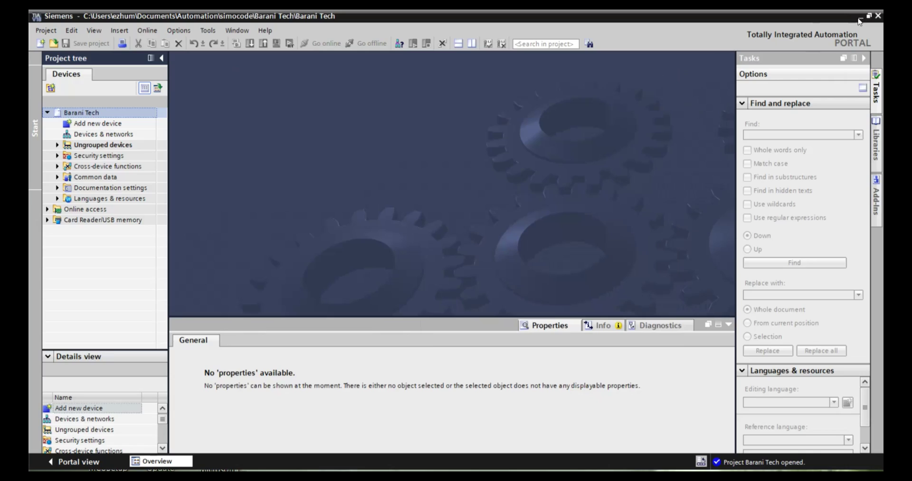
Close the upload dialogs and open Device Manager from This PC's About page.
left_click(859, 17)
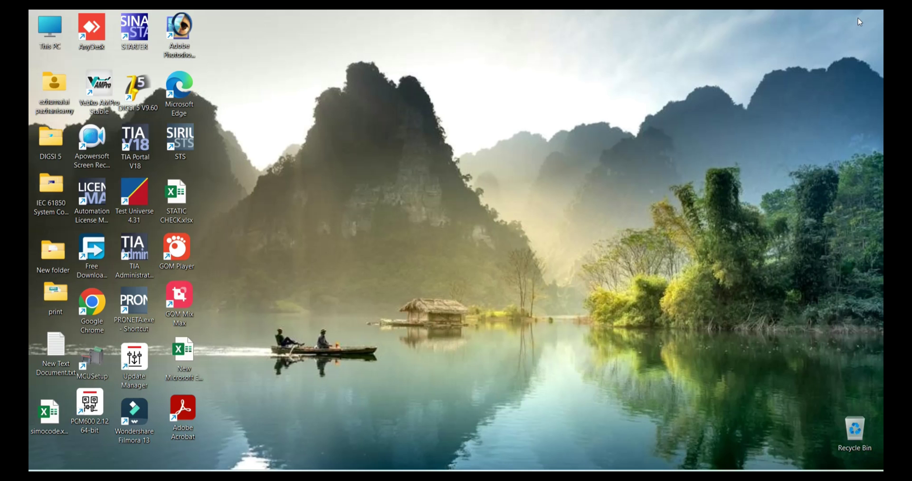
right_click(52, 47)
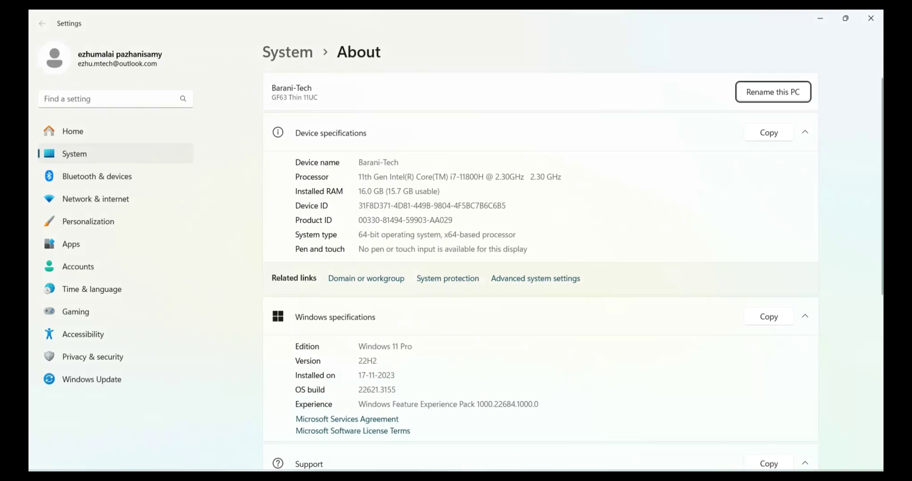
scroll(540, 270, "down", 5)
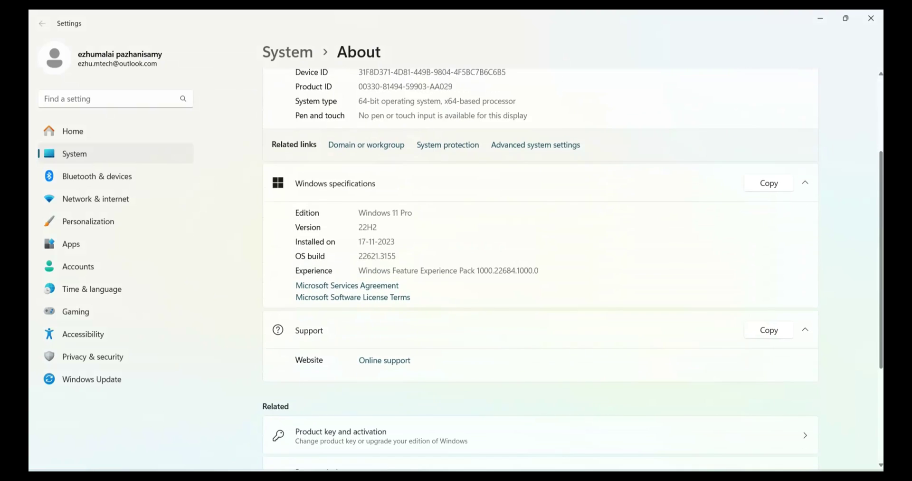
scroll(540, 269, "down", 2)
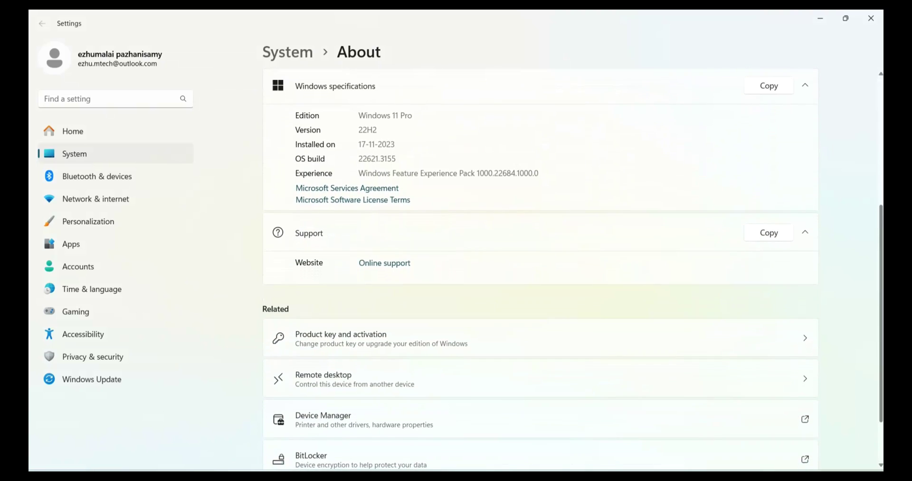
left_click(327, 406)
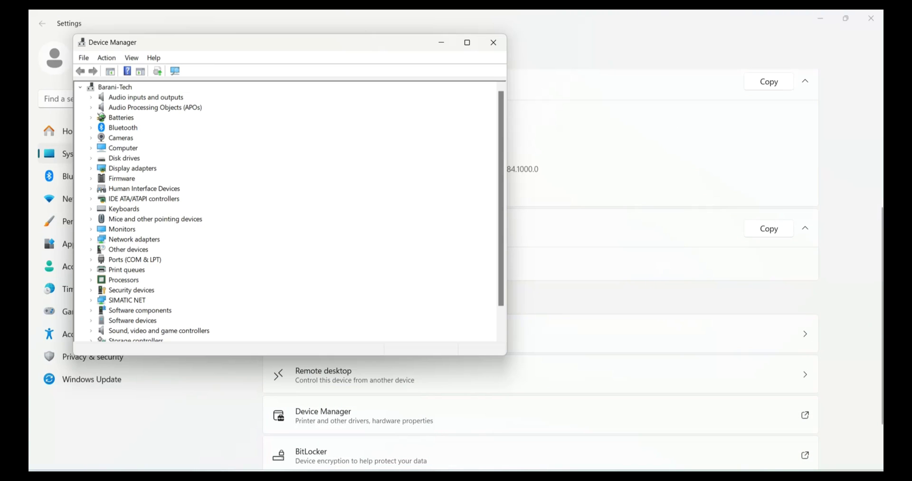
Expand Ports (COM & LPT) to confirm the Prolific USB-to-Serial Comm Port is on COM6.
left_click(100, 261)
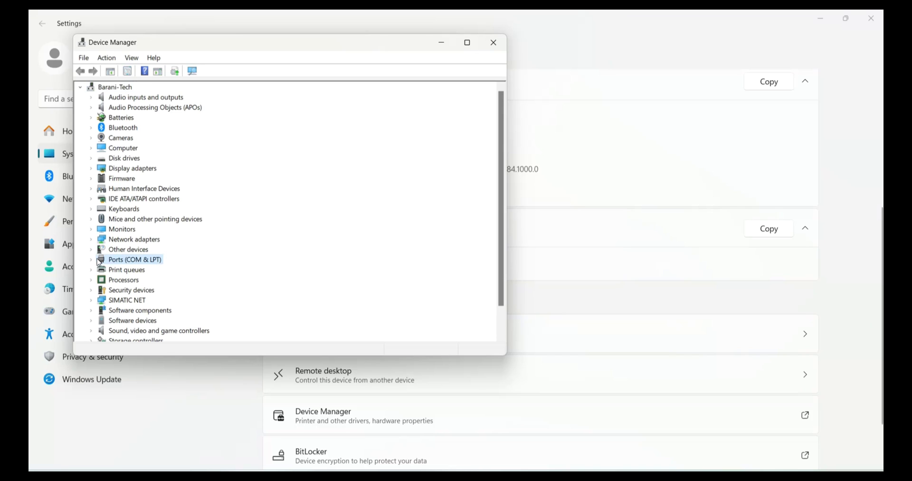
left_click(95, 262)
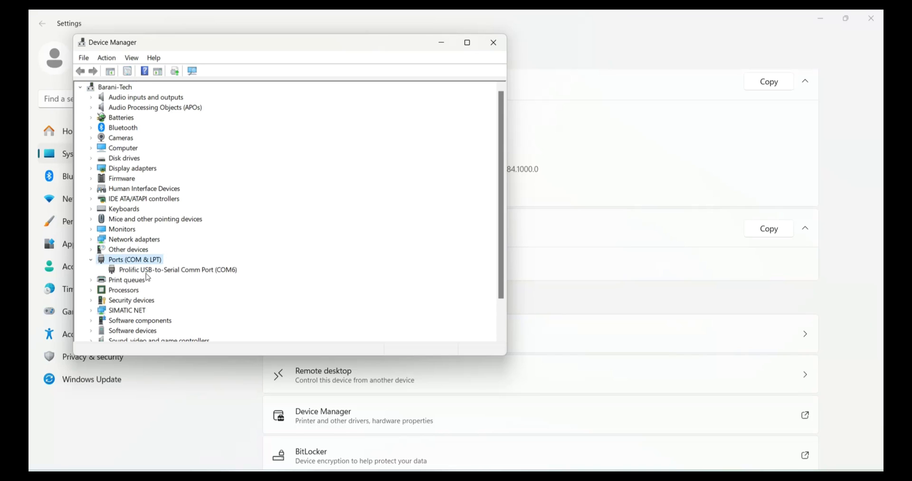
left_click(176, 273)
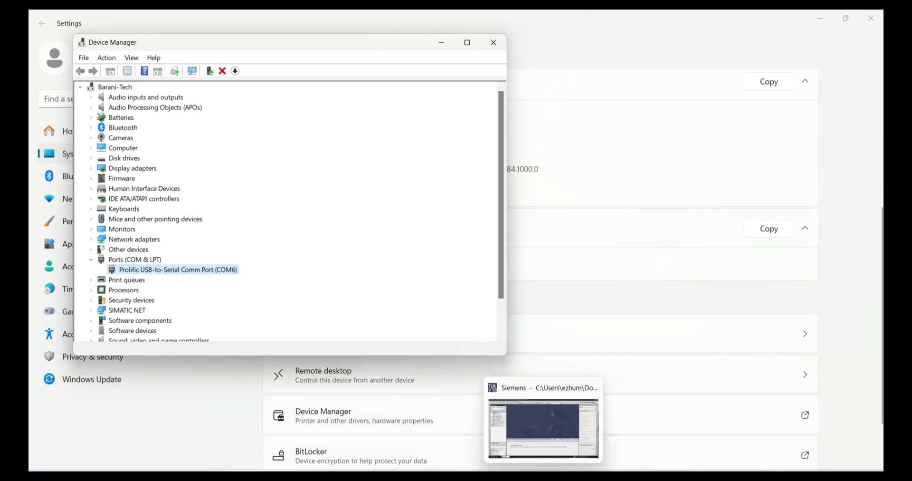
left_click(544, 430)
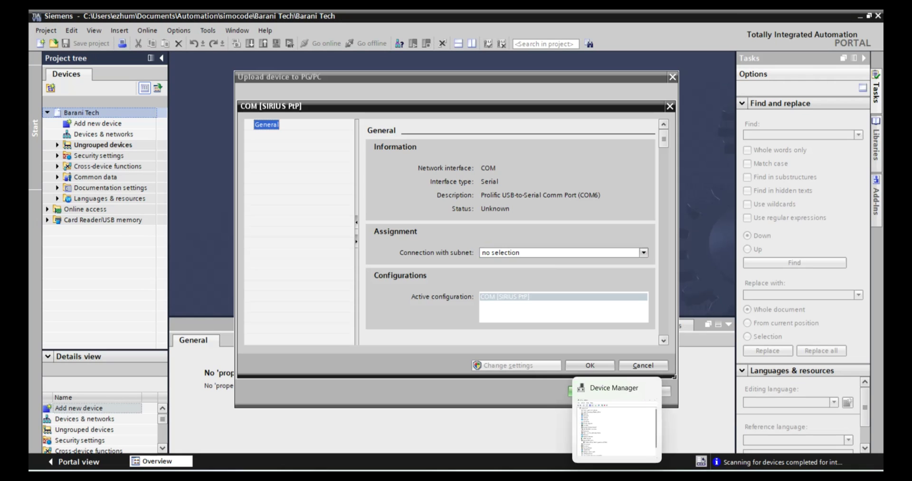
left_click(646, 418)
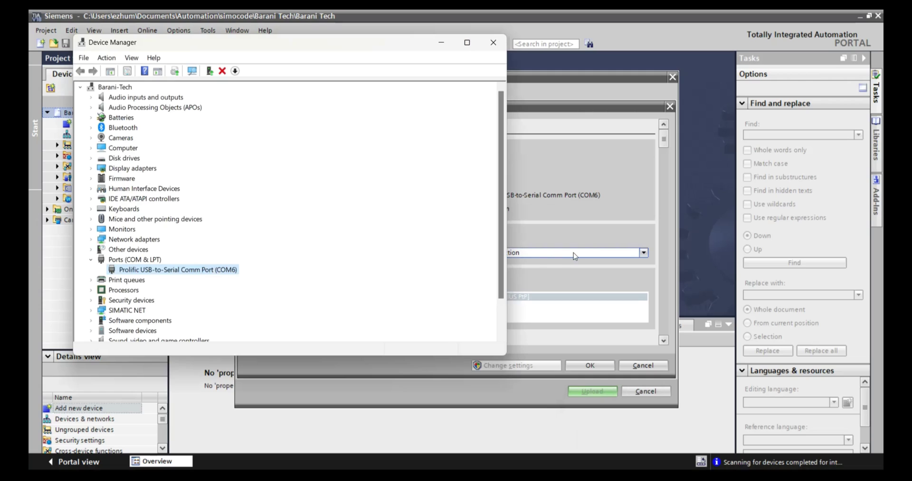
Make COM [SIRIUS PtP] the active configuration and search, finding the SIMOCODE pro V on COM6.
left_click(586, 232)
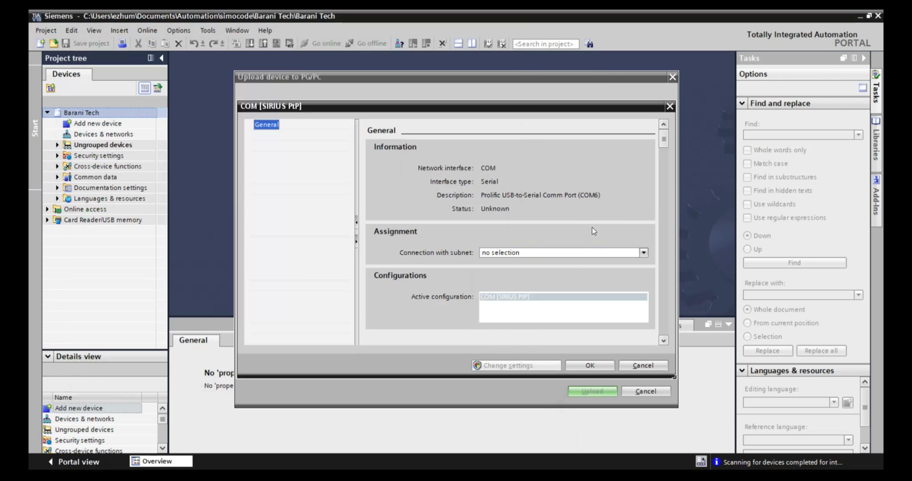
left_click(554, 306)
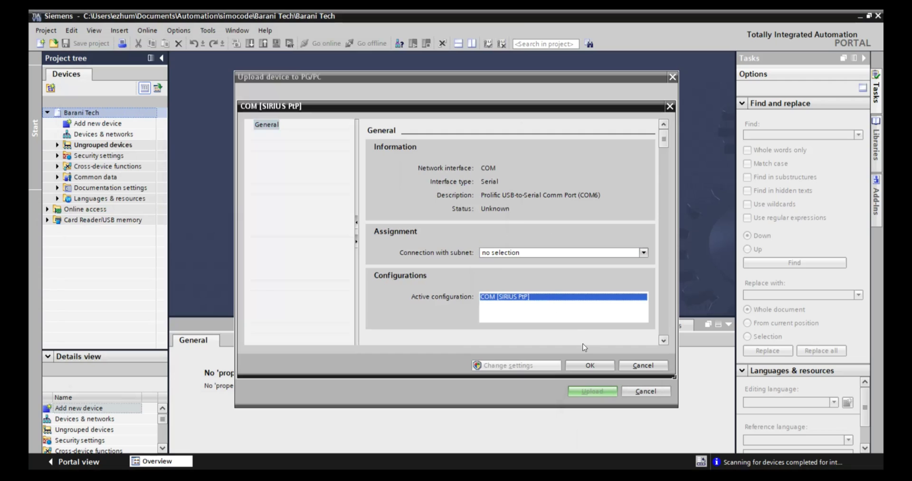
left_click(591, 365)
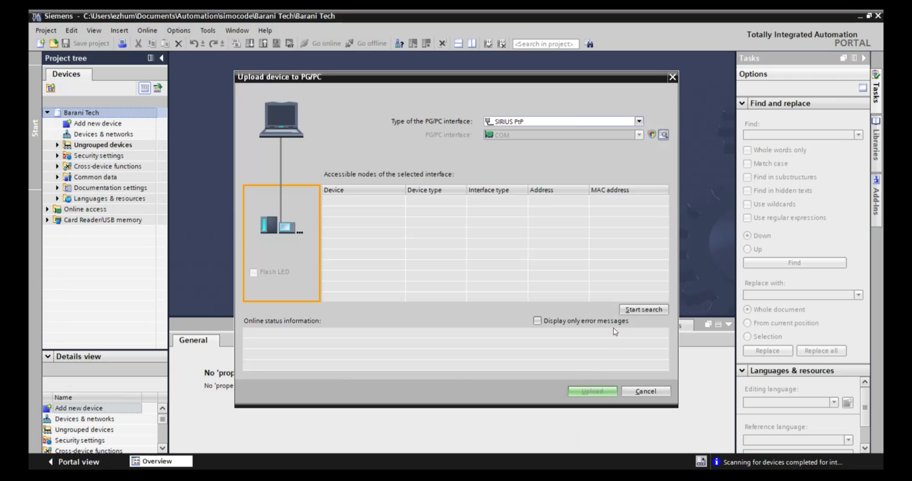
left_click(631, 309)
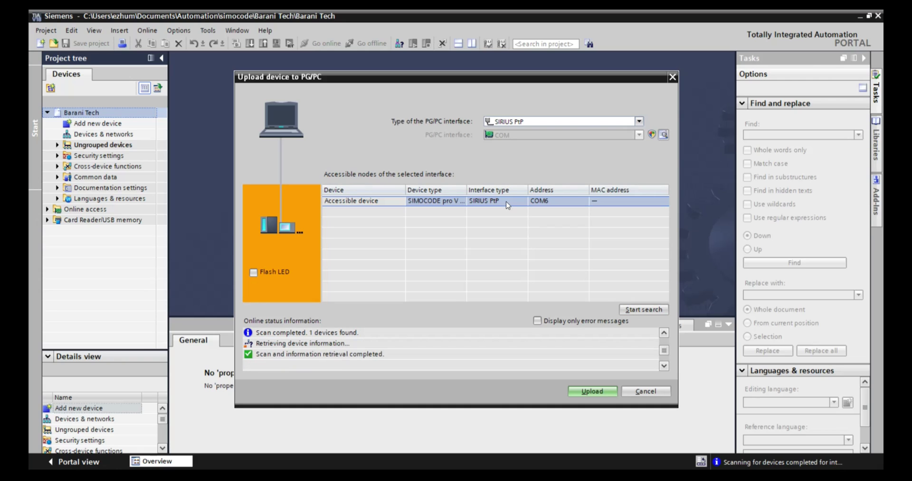
Upload the found SIMOCODE pro V into the project as station spare-4860-5102-n05.f.
left_click(592, 392)
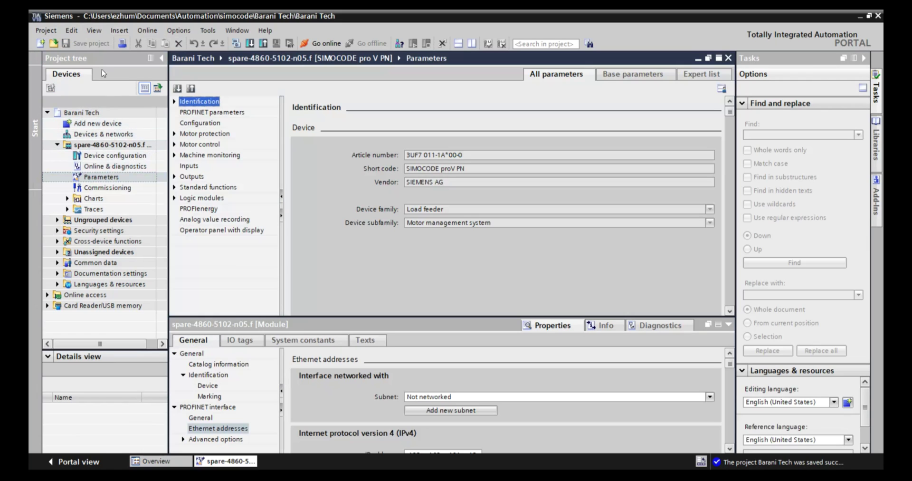
Compile the station, review its PROFINET IP 192.168.101.12 and subnet 255.255.255.0, and save.
left_click(72, 30)
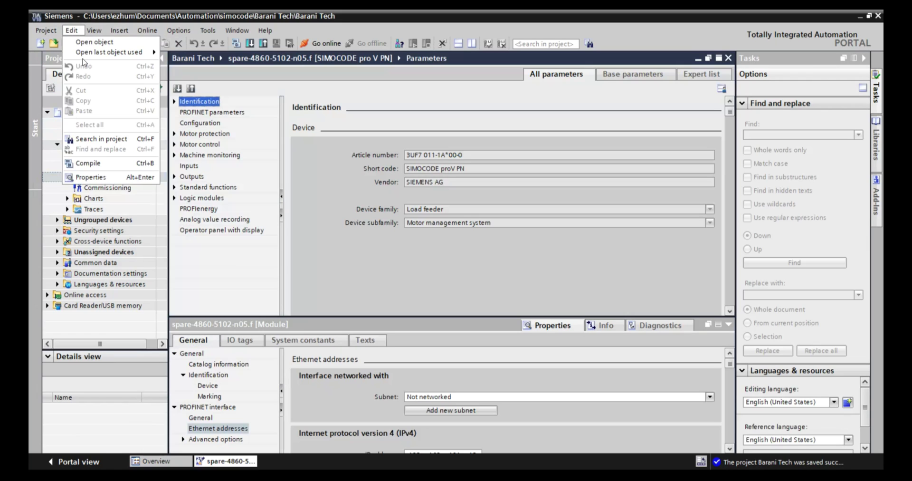
left_click(118, 167)
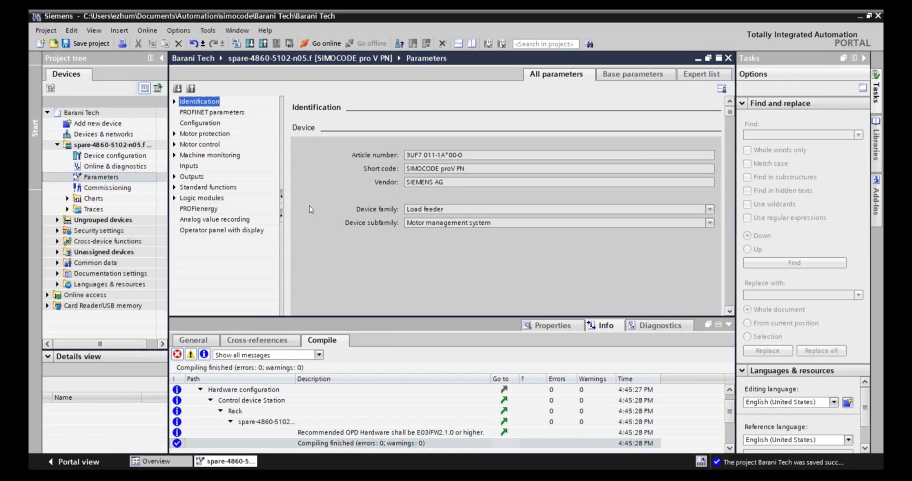
left_click(228, 113)
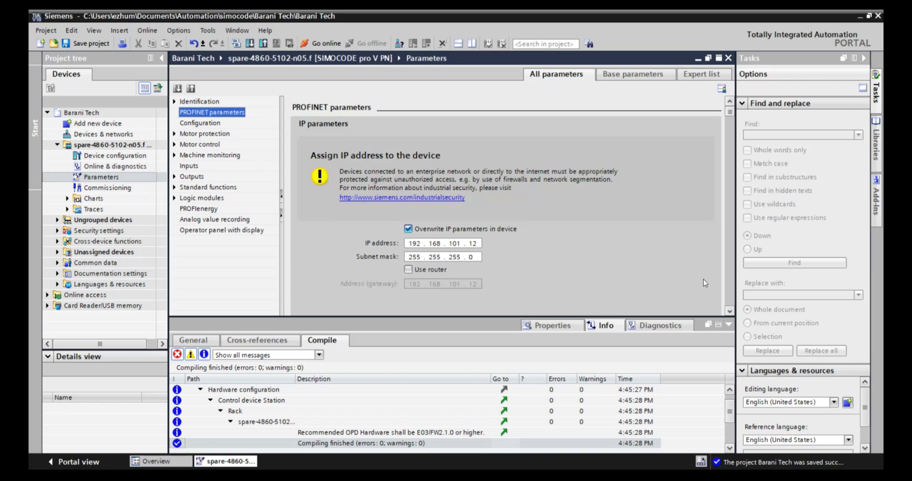
left_click(729, 312)
left_click(729, 311)
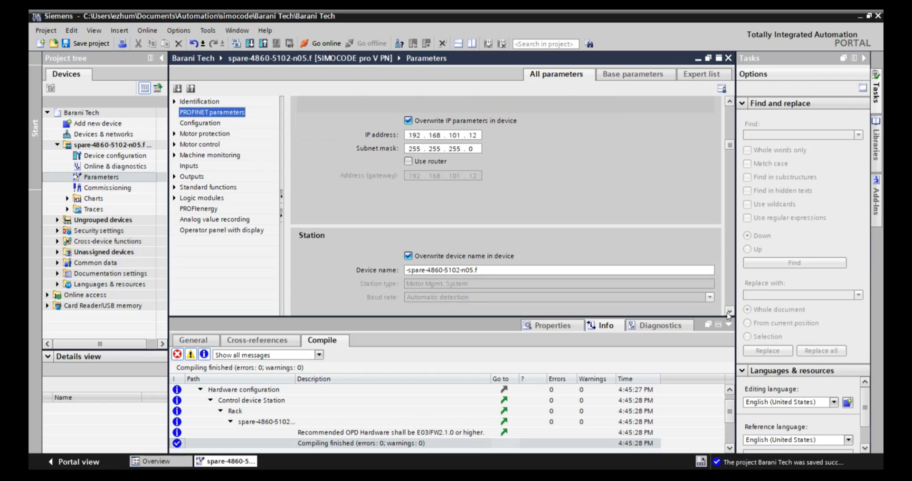
left_click(728, 312)
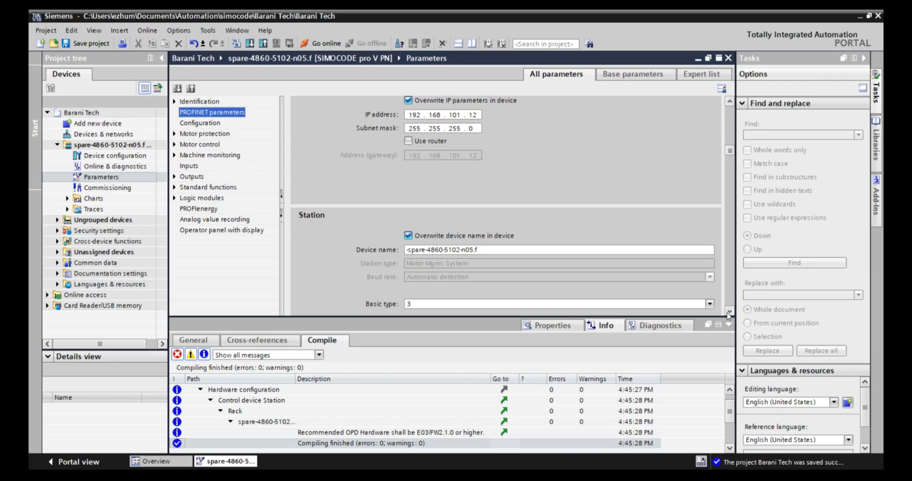
left_click(728, 312)
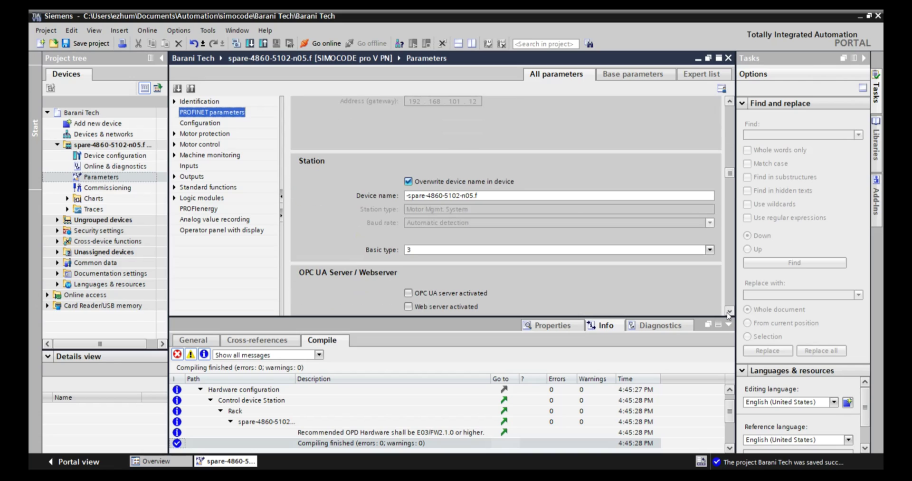
left_click(96, 41)
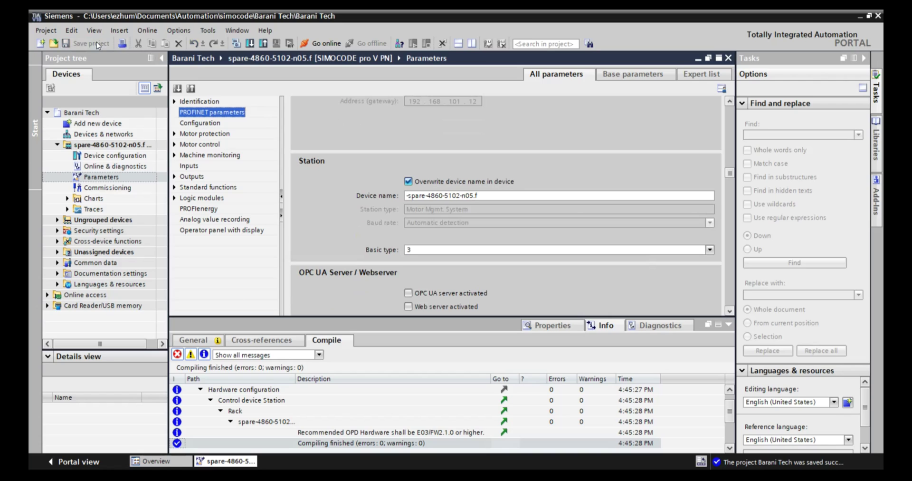
Download the compiled configuration to the SIMOCODE pro V PN relay and confirm loading completes with 0 errors.
left_click(252, 44)
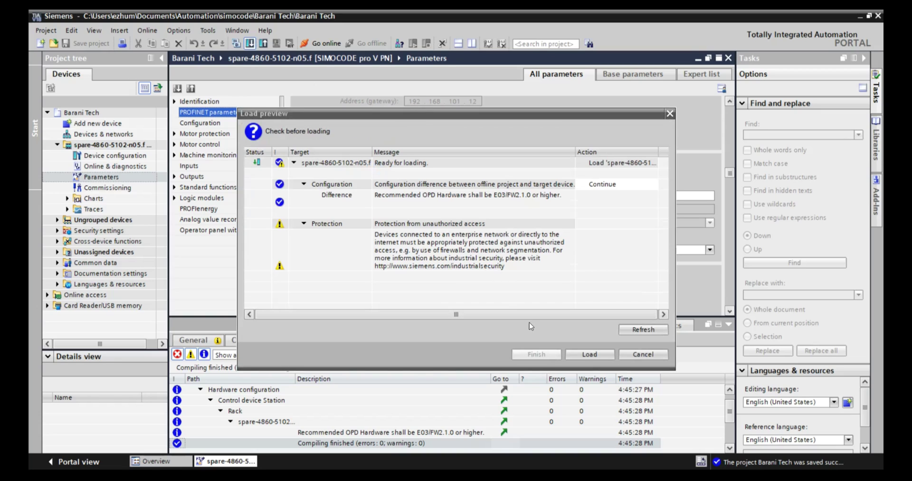
left_click(584, 353)
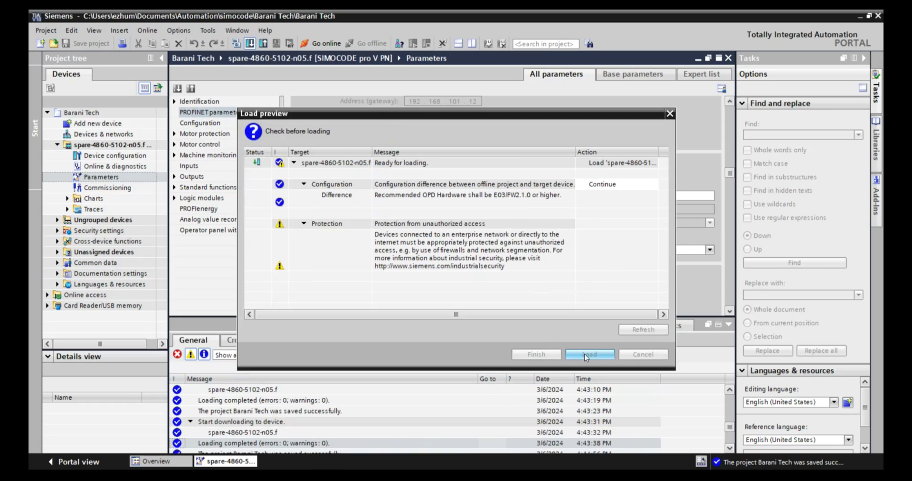
left_click(584, 353)
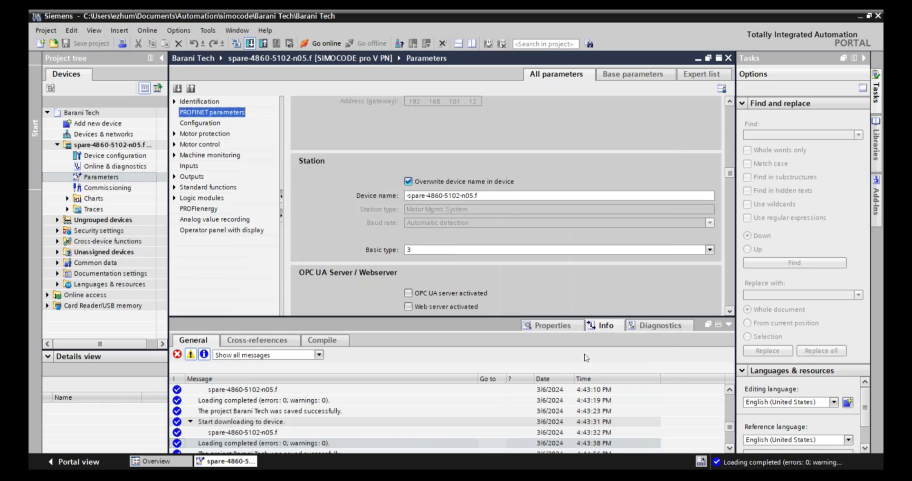